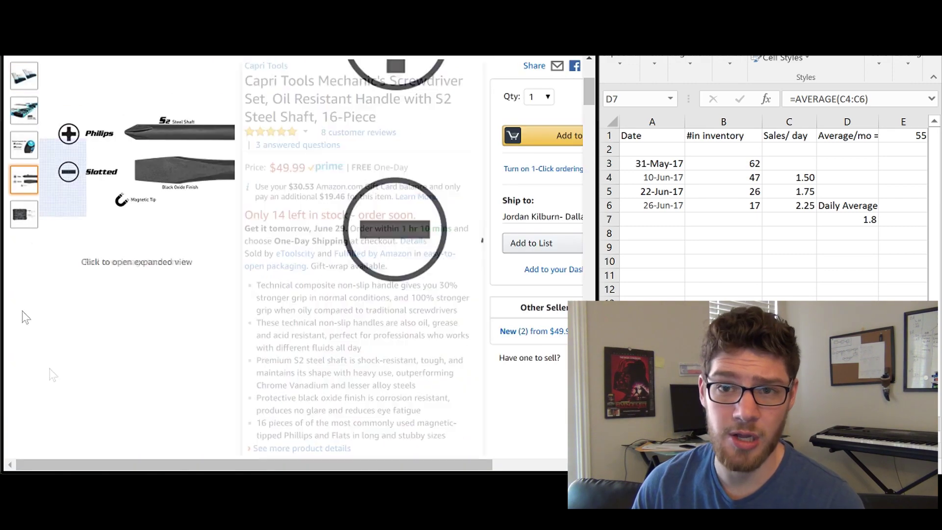
Preview the Capri Tools screwdriver set images, then open the FBA Calculator for this listing
{"action": "mouse_move", "coordinate": [20, 110]}
{"action": "mouse_move", "coordinate": [22, 75]}
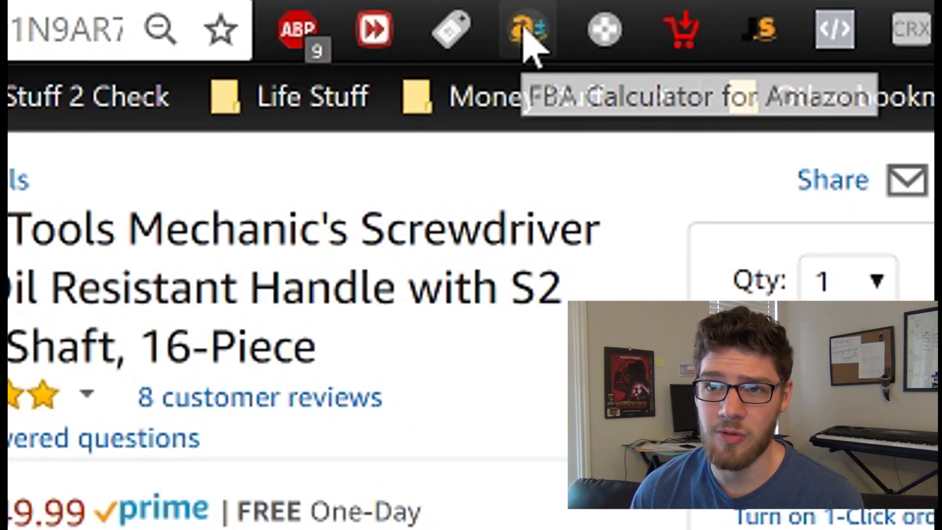
{"action": "left_click", "coordinate": [527, 35]}
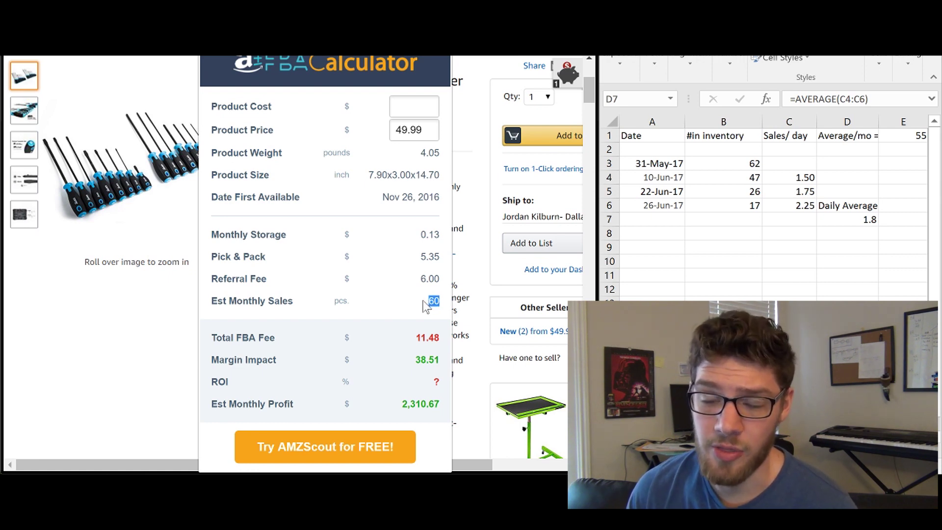
Close the FBA Calculator and scroll down to the Product information section
{"action": "left_click", "coordinate": [471, 284]}
{"action": "scroll", "coordinate": [470, 282], "scroll_direction": "down", "scroll_amount": 2}
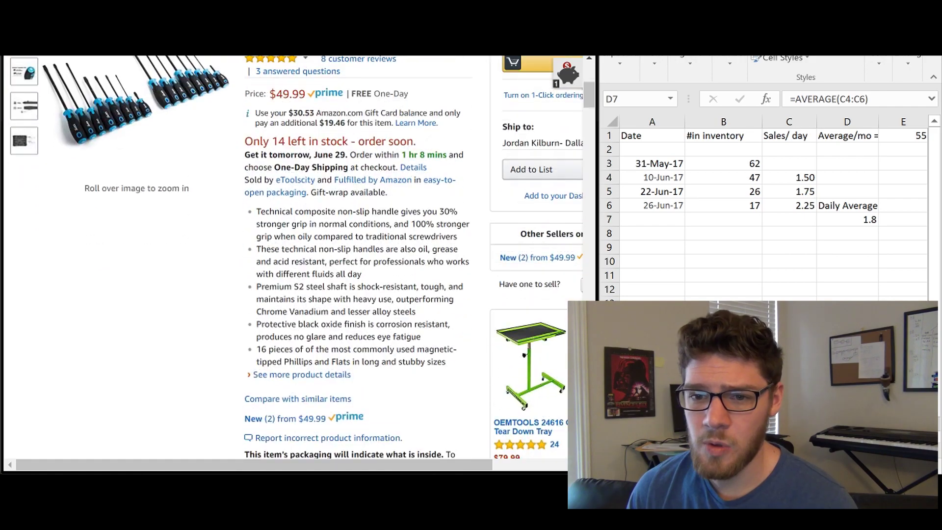
{"action": "scroll", "coordinate": [402, 265], "scroll_direction": "down", "scroll_amount": 15}
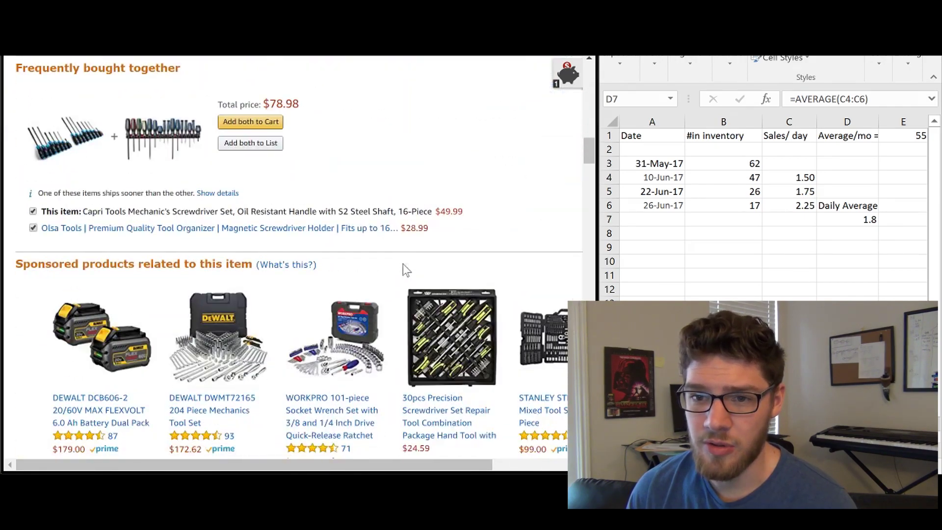
{"action": "scroll", "coordinate": [382, 268], "scroll_direction": "down", "scroll_amount": 10}
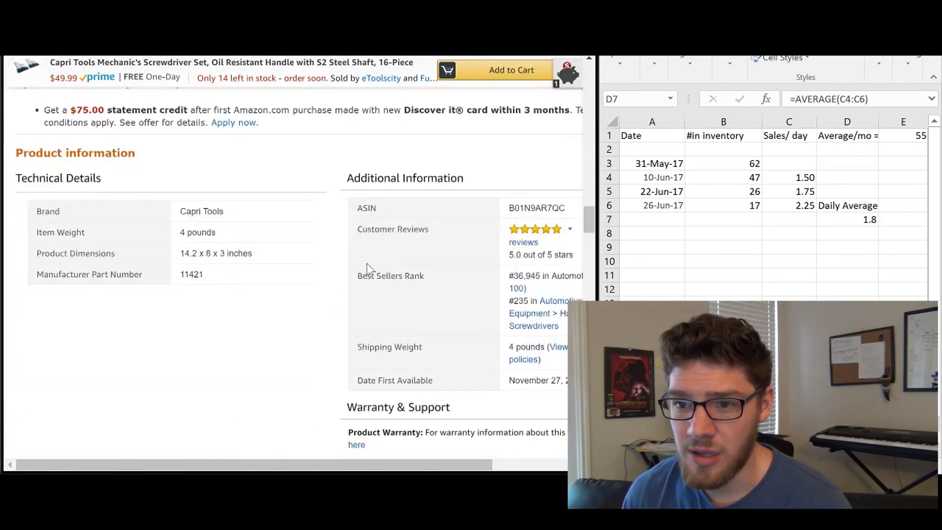
{"action": "scroll", "coordinate": [428, 304], "scroll_direction": "right", "scroll_amount": 3}
Highlight the Best Sellers Rank #36,945 and its Automotive category
{"action": "double_click", "coordinate": [479, 276]}
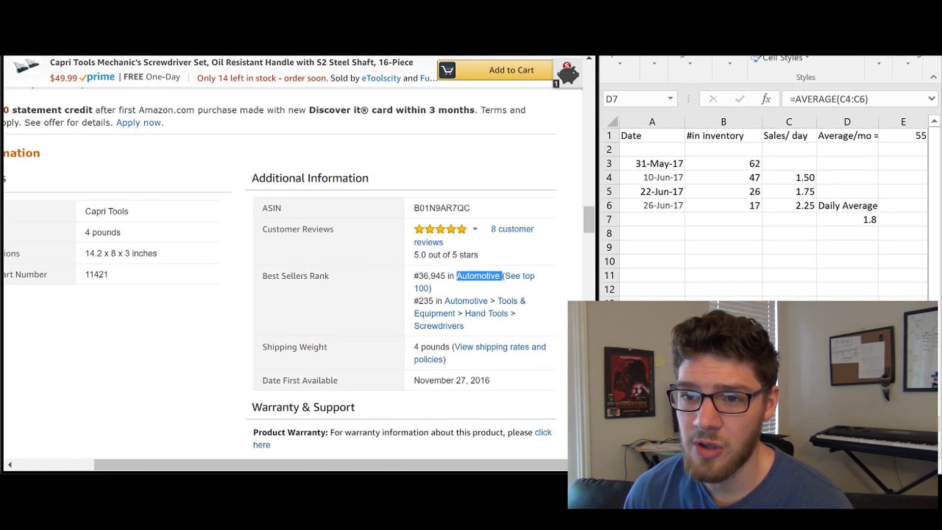
{"action": "left_click_drag", "start_coordinate": [419, 275], "coordinate": [442, 275]}
{"action": "double_click", "coordinate": [476, 276]}
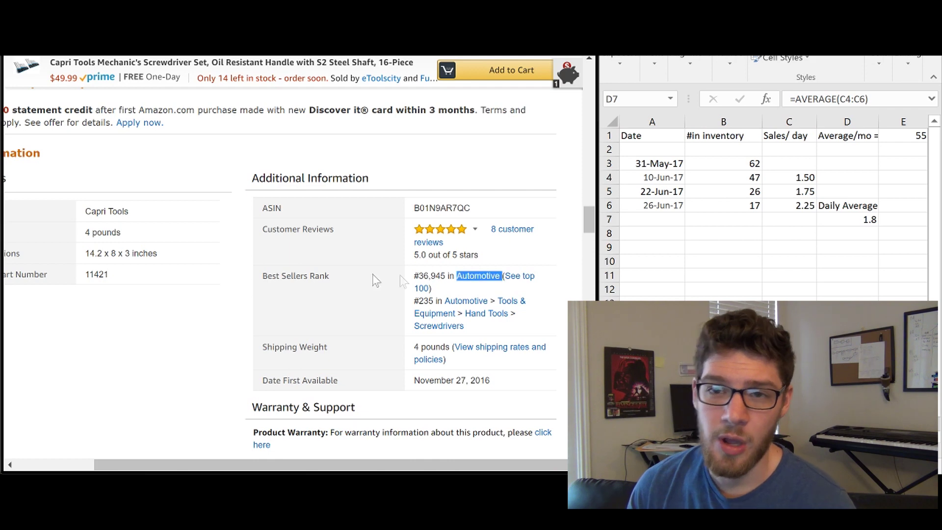
{"action": "left_click", "coordinate": [337, 276]}
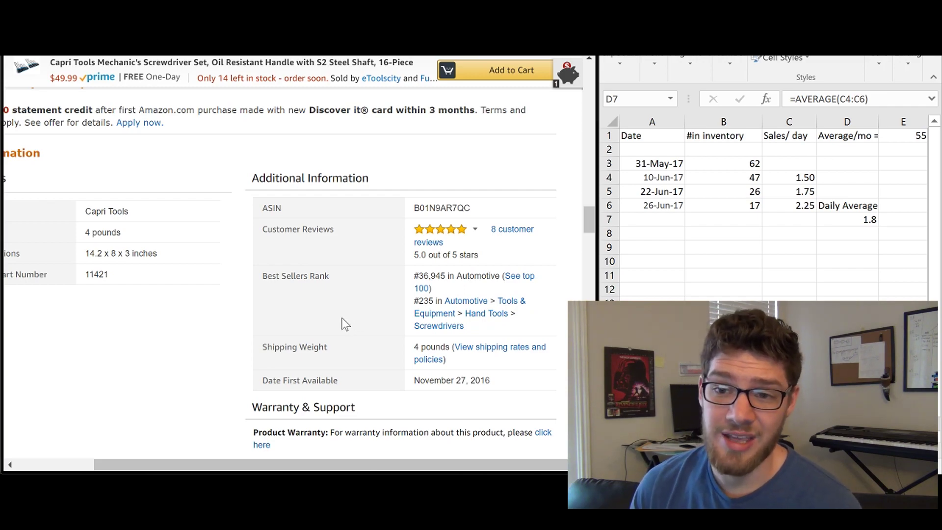
Scroll to the Keepa graph and widen the browser by dragging the window divider right
{"action": "scroll", "coordinate": [339, 329], "scroll_direction": "up", "scroll_amount": 15}
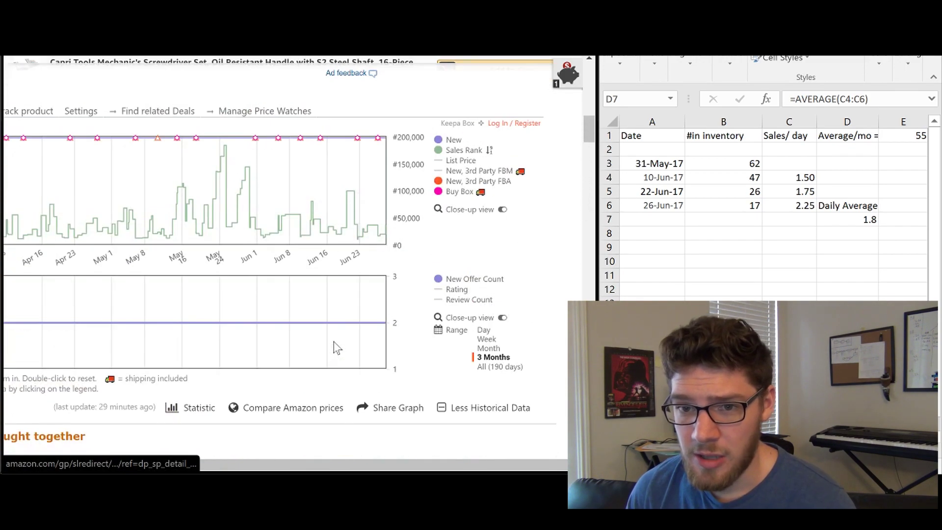
{"action": "scroll", "coordinate": [545, 273], "scroll_direction": "left", "scroll_amount": 4}
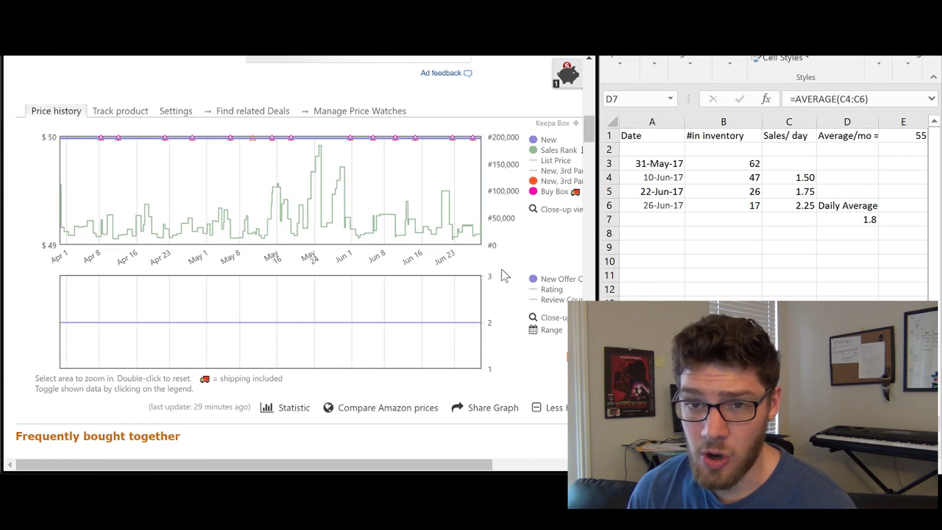
{"action": "scroll", "coordinate": [537, 275], "scroll_direction": "up", "scroll_amount": 1}
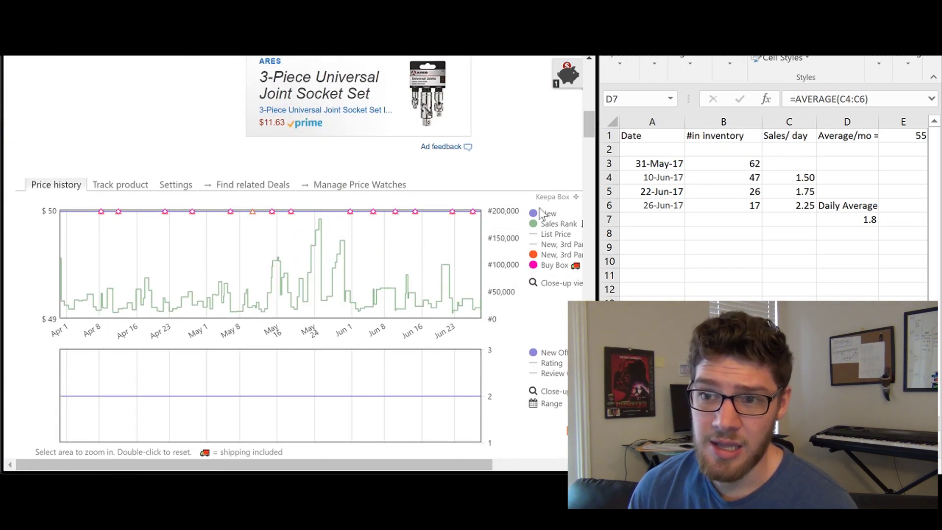
{"action": "scroll", "coordinate": [524, 172], "scroll_direction": "down", "scroll_amount": 1}
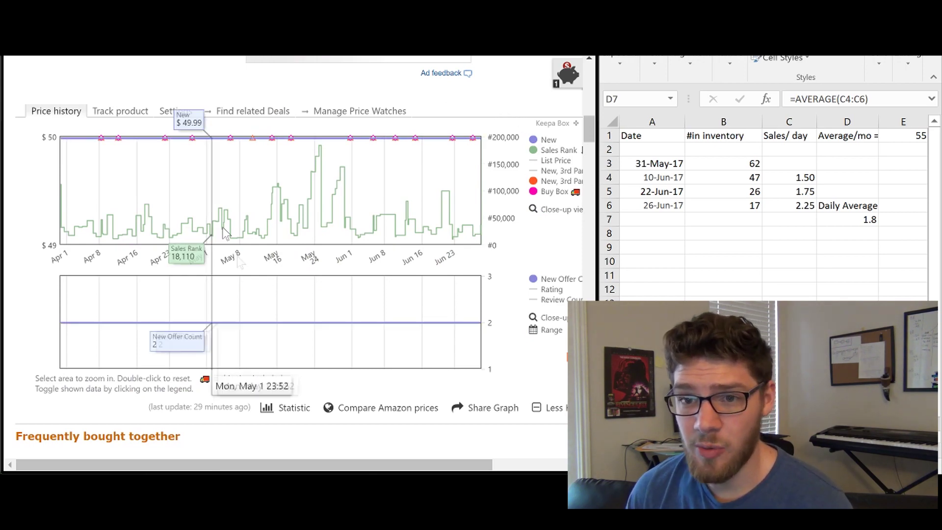
{"action": "scroll", "coordinate": [310, 304], "scroll_direction": "up", "scroll_amount": 2}
{"action": "scroll", "coordinate": [308, 299], "scroll_direction": "up", "scroll_amount": 2}
{"action": "scroll", "coordinate": [192, 283], "scroll_direction": "down", "scroll_amount": 4}
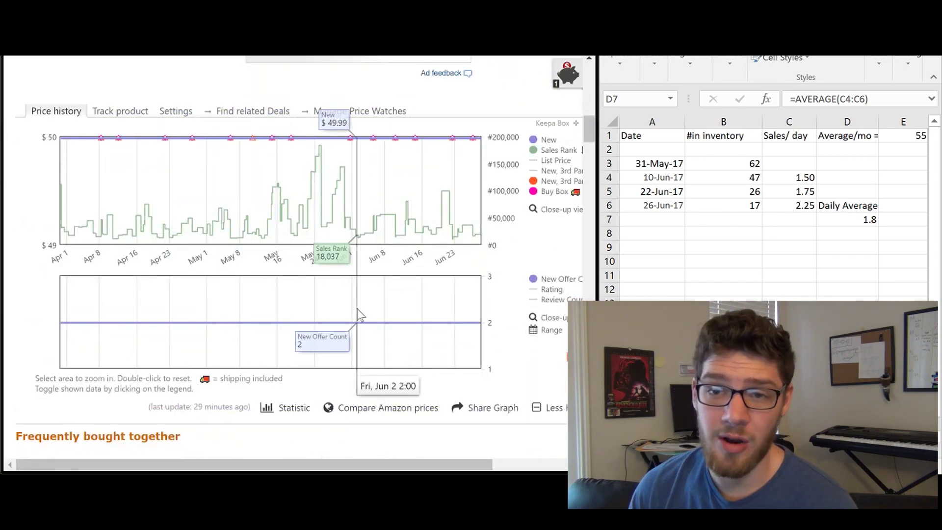
{"action": "scroll", "coordinate": [358, 313], "scroll_direction": "up", "scroll_amount": 5}
{"action": "scroll", "coordinate": [245, 230], "scroll_direction": "up", "scroll_amount": 5}
{"action": "scroll", "coordinate": [257, 231], "scroll_direction": "down", "scroll_amount": 10}
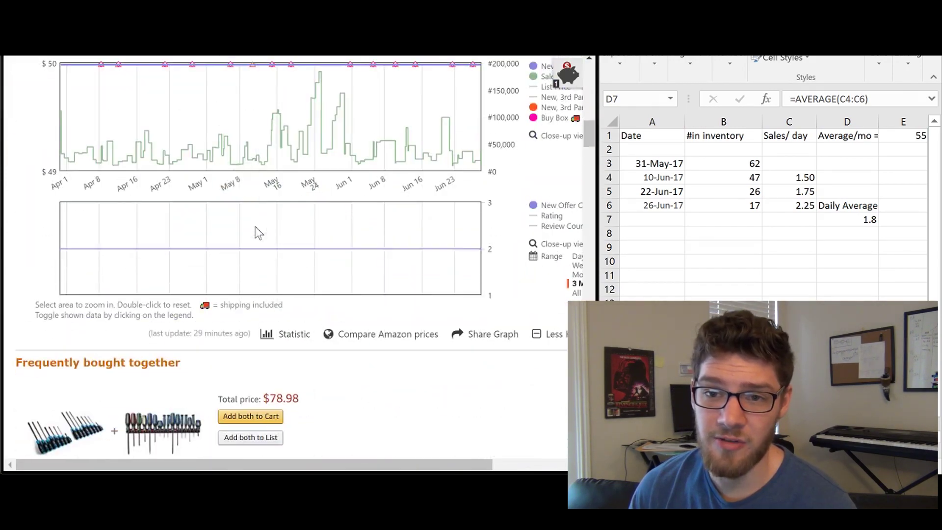
{"action": "scroll", "coordinate": [398, 363], "scroll_direction": "down", "scroll_amount": 2}
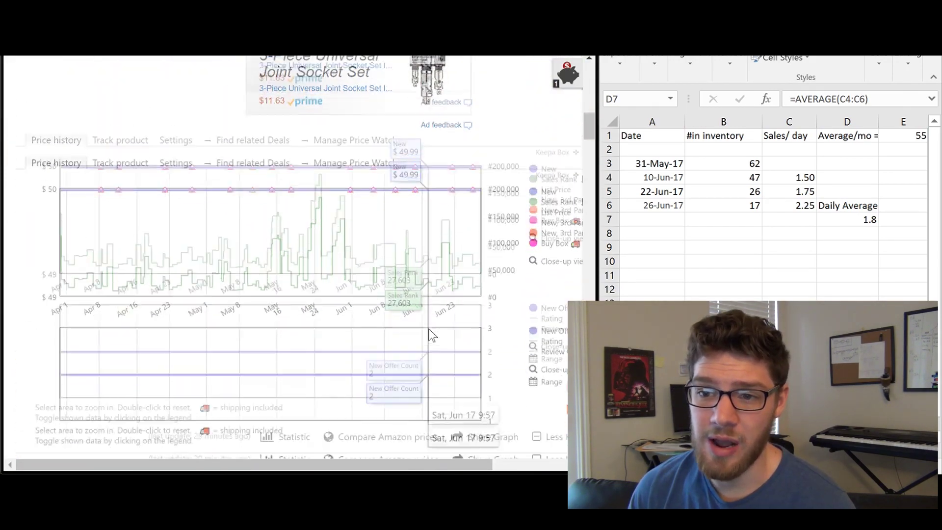
{"action": "left_click_drag", "start_coordinate": [595, 285], "coordinate": [700, 279]}
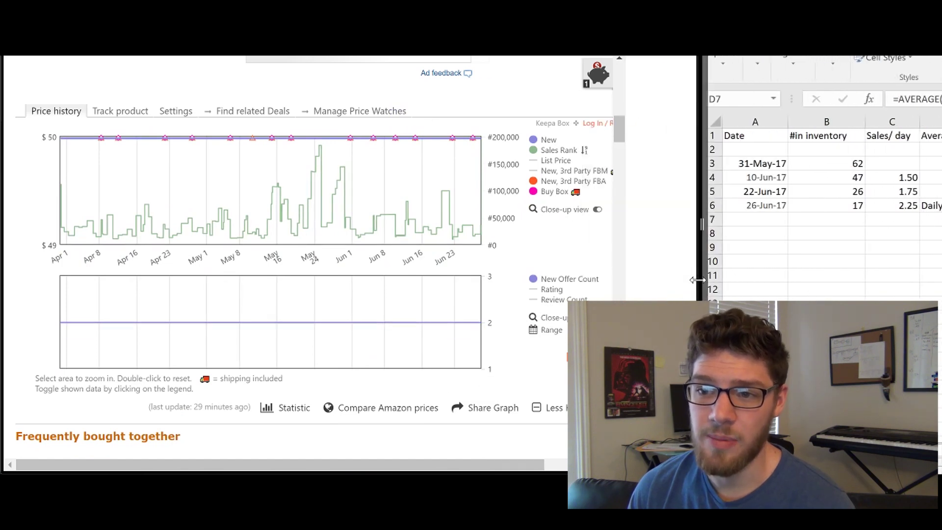
Show Keepa's statistics table, with a 90-day average sales rank of #41,690
{"action": "left_click", "coordinate": [284, 412]}
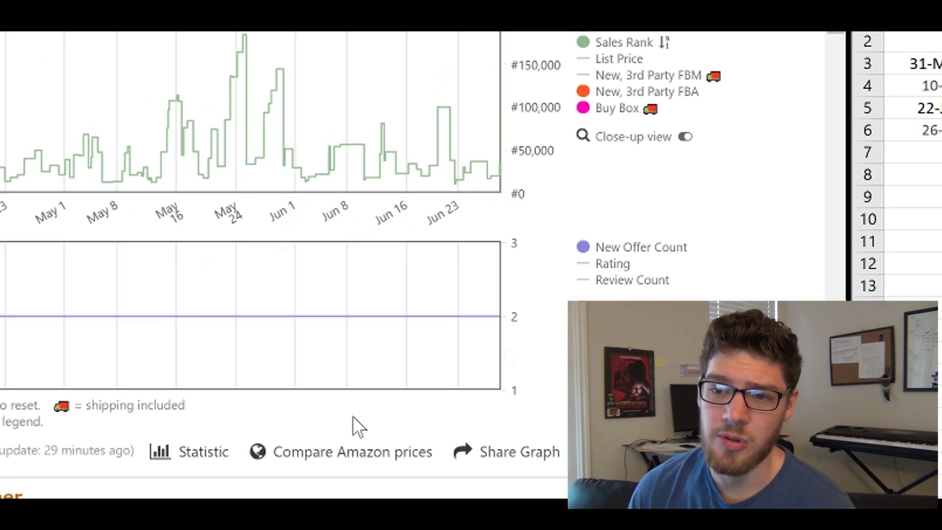
{"action": "scroll", "coordinate": [662, 280], "scroll_direction": "down", "scroll_amount": 10}
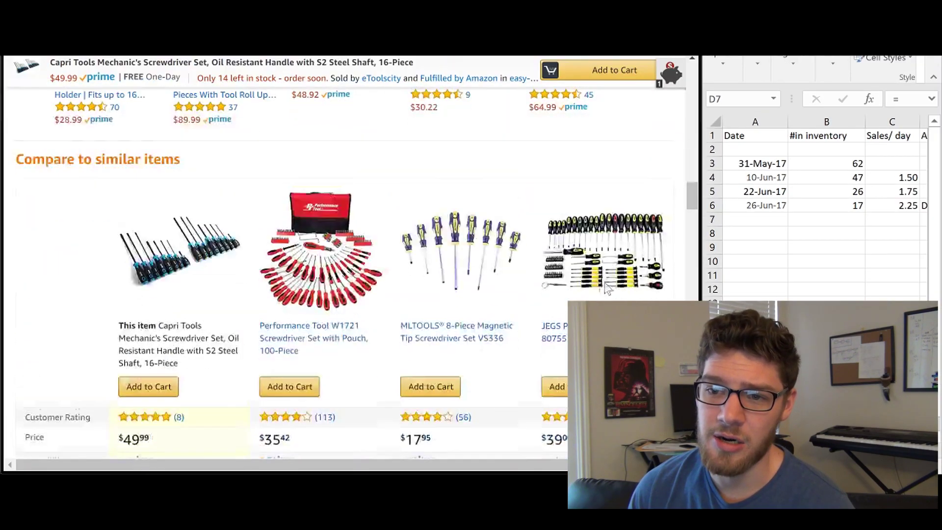
{"action": "scroll", "coordinate": [609, 290], "scroll_direction": "down", "scroll_amount": 5}
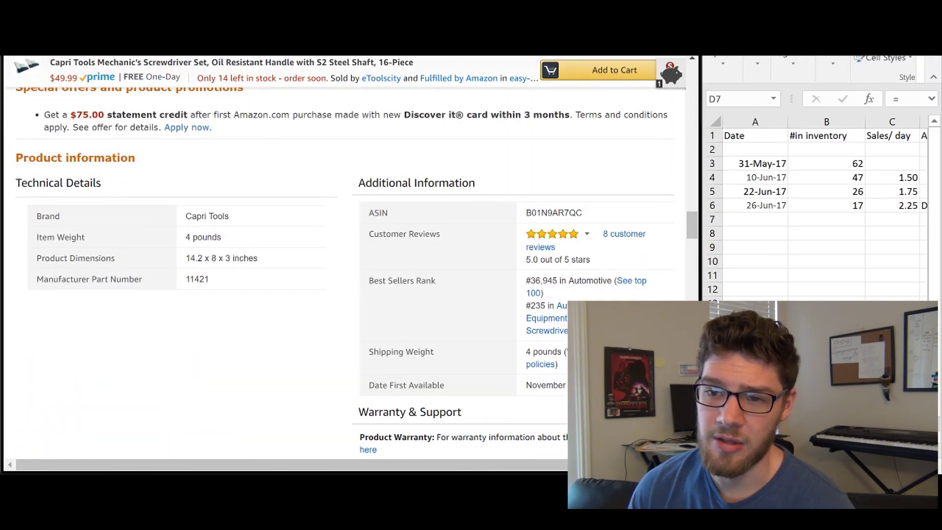
{"action": "scroll", "coordinate": [526, 328], "scroll_direction": "up", "scroll_amount": 8}
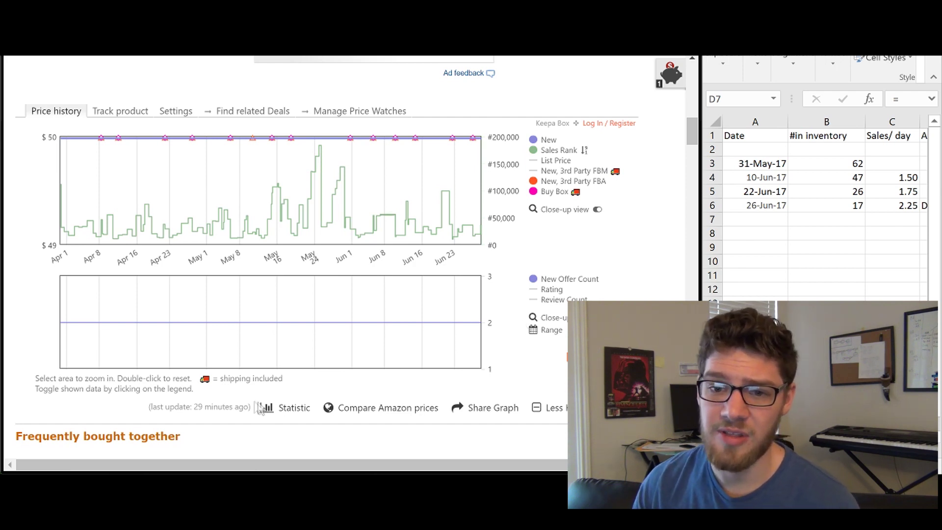
{"action": "mouse_move", "coordinate": [276, 417]}
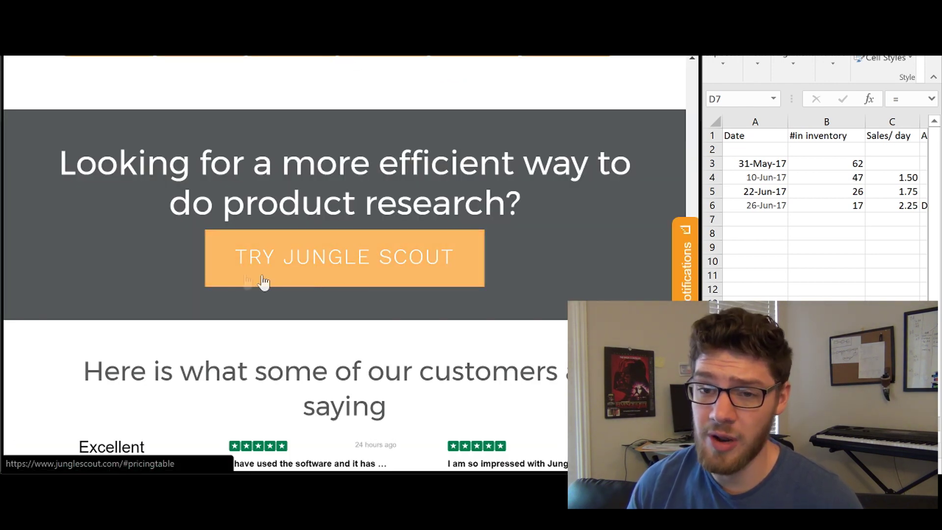
Estimate Automotive rank 41700 in Jungle Scout (49 sales/month), then return to the product tab
{"action": "scroll", "coordinate": [149, 260], "scroll_direction": "down", "scroll_amount": 15}
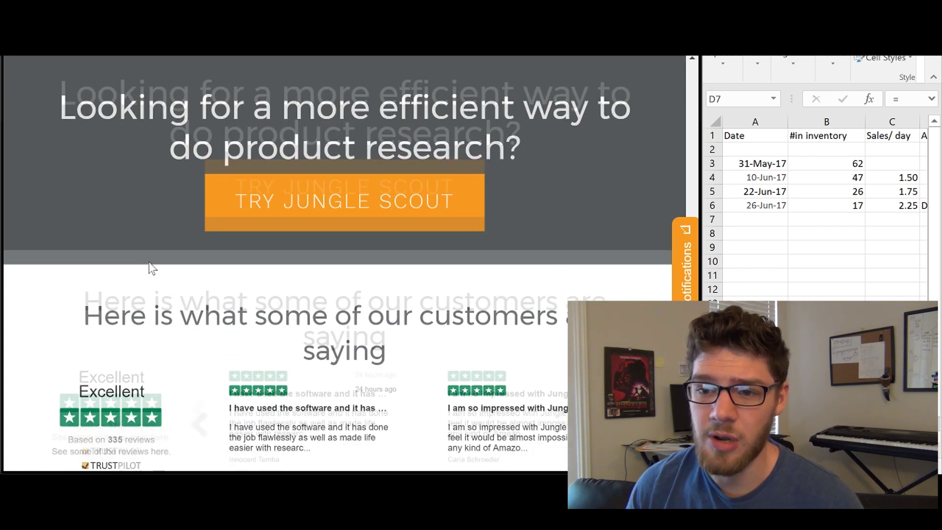
{"action": "scroll", "coordinate": [149, 267], "scroll_direction": "down", "scroll_amount": 5}
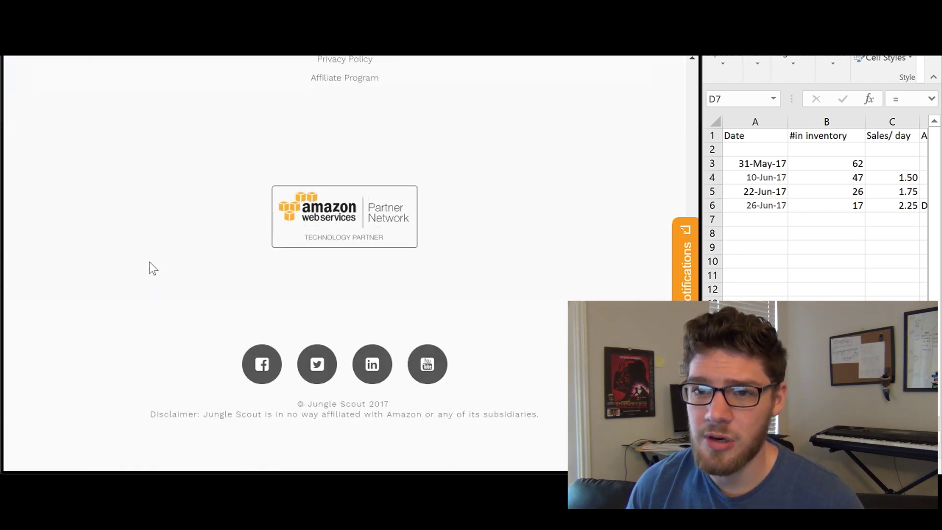
{"action": "scroll", "coordinate": [150, 278], "scroll_direction": "up", "scroll_amount": 20}
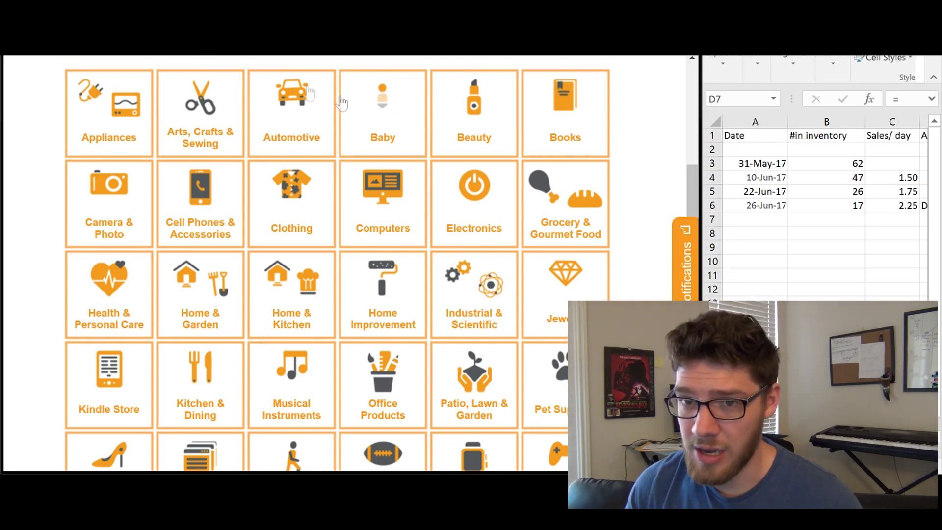
{"action": "left_click", "coordinate": [302, 127]}
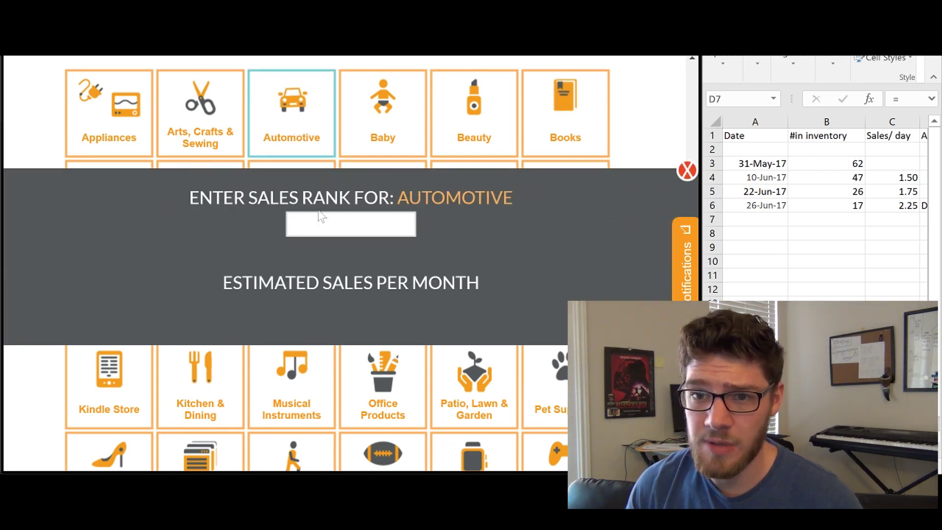
{"action": "left_click", "coordinate": [299, 224]}
{"action": "key", "text": "ctrl+Tab"}
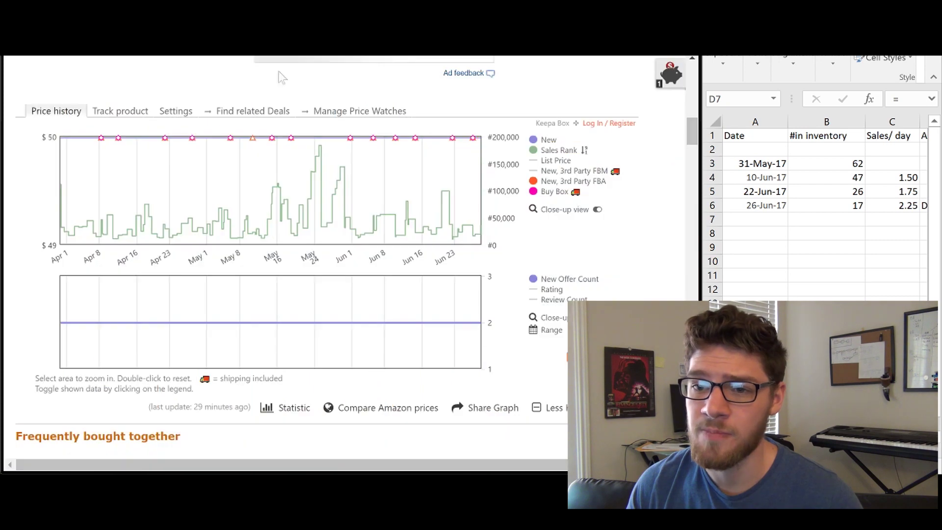
{"action": "mouse_move", "coordinate": [300, 415]}
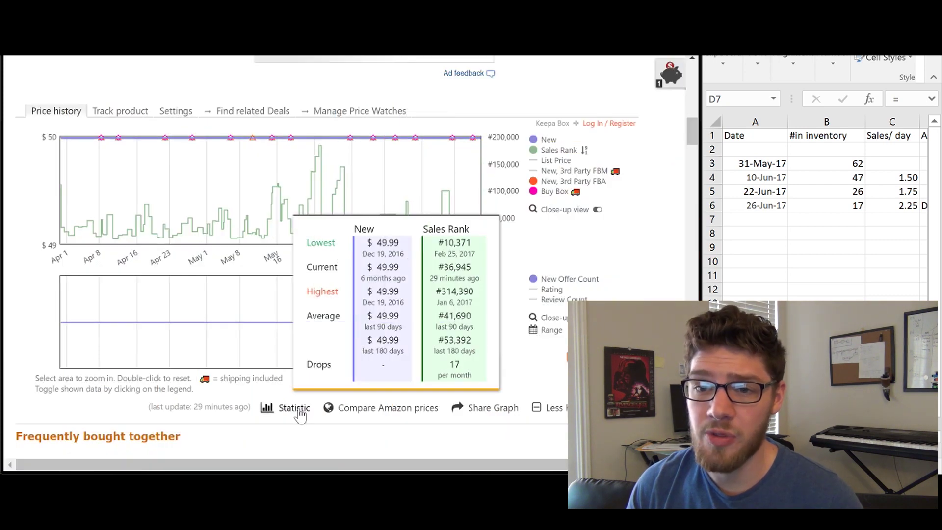
{"action": "key", "text": "ctrl+shift+Tab"}
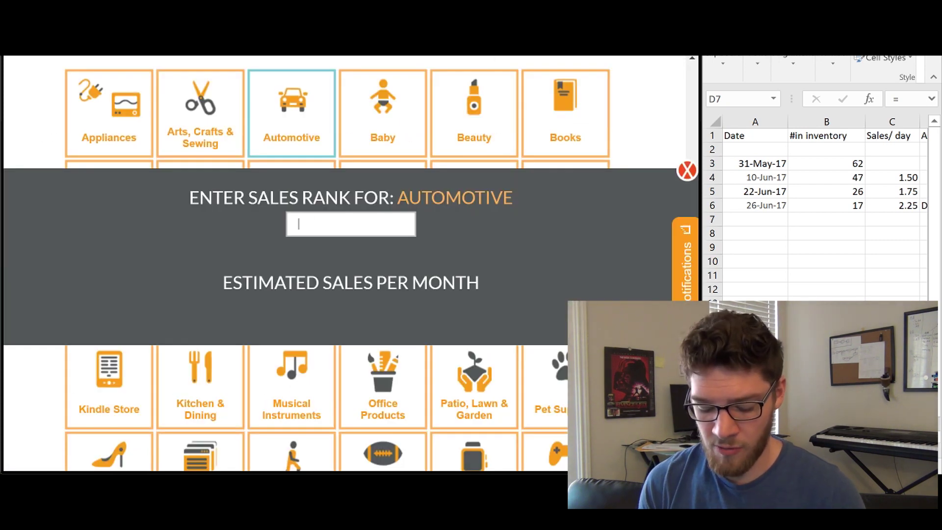
{"action": "type", "text": "41700"}
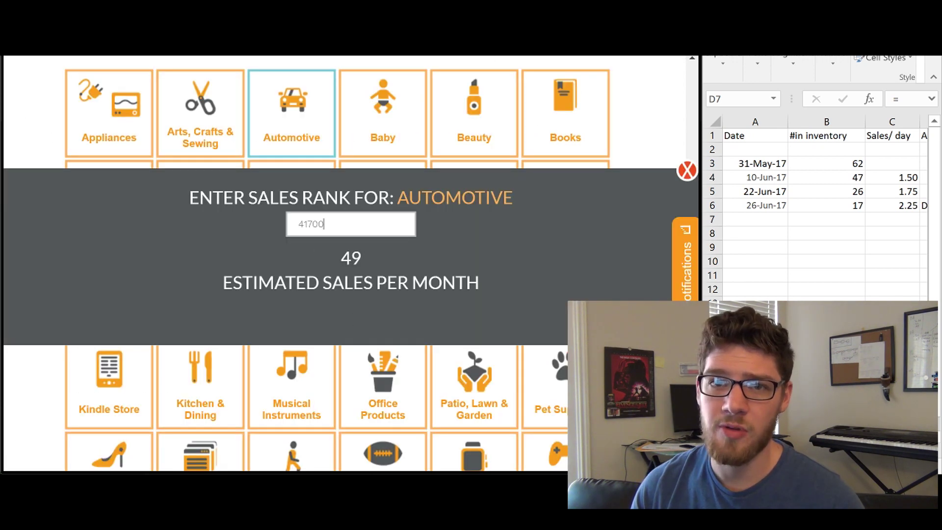
{"action": "key", "text": "ctrl+Tab"}
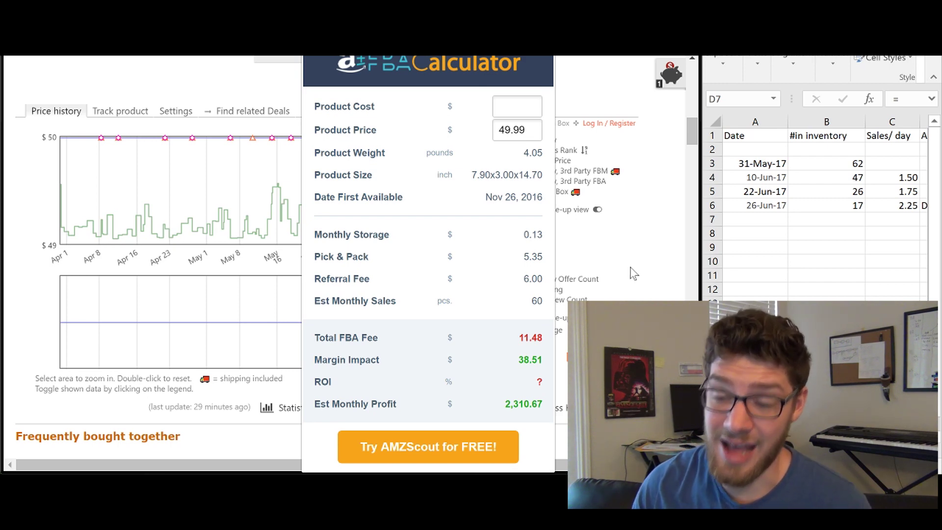
{"action": "left_click", "coordinate": [628, 271]}
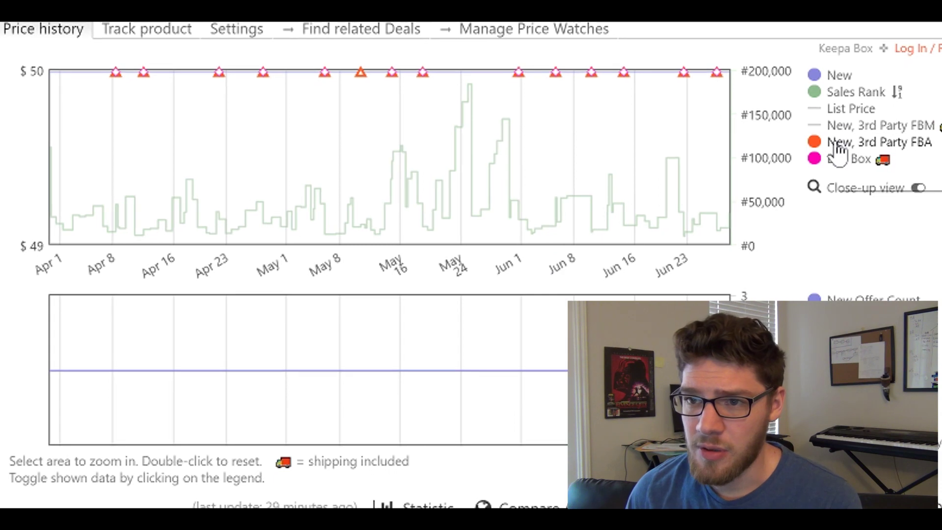
Hide the Sales Rank, New and New, 3rd Party FBA series, then view Jun 1 Buy Box offer details
{"action": "left_click", "coordinate": [844, 92]}
{"action": "left_click", "coordinate": [840, 76]}
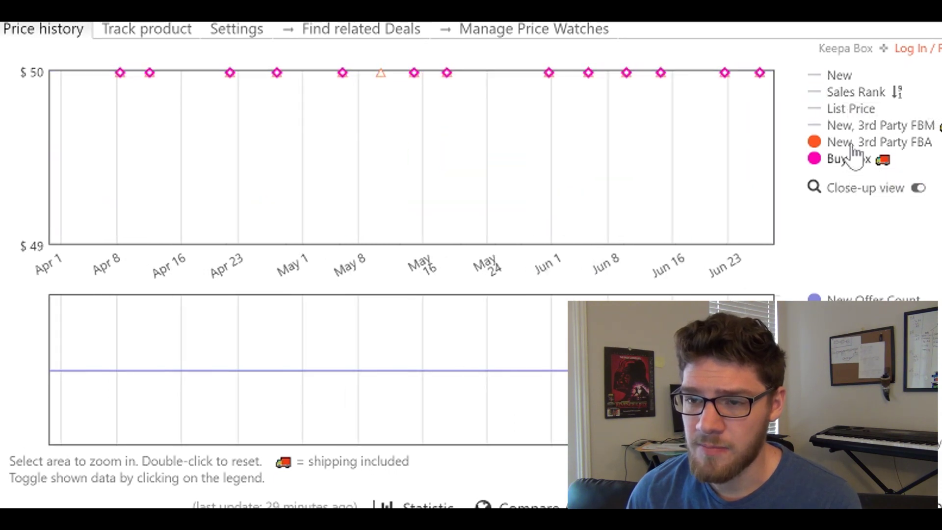
{"action": "left_click", "coordinate": [853, 145]}
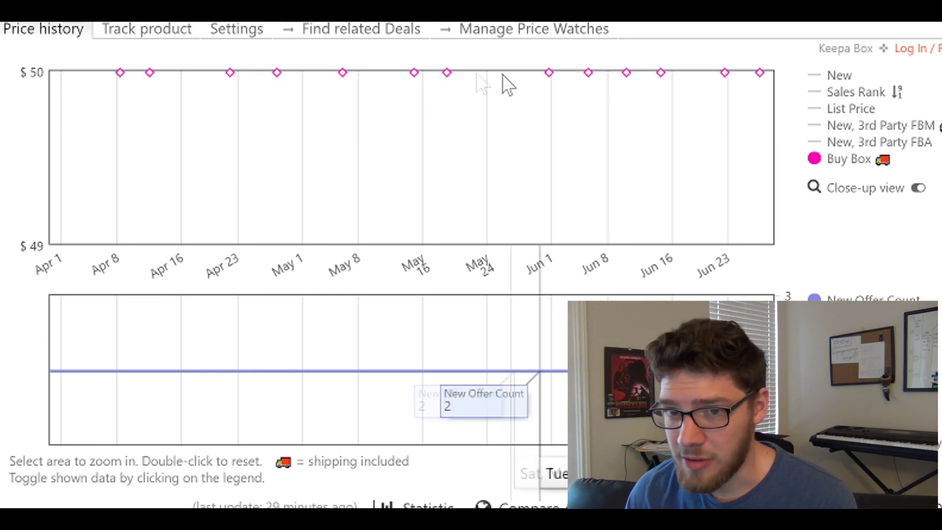
{"action": "left_click", "coordinate": [550, 72]}
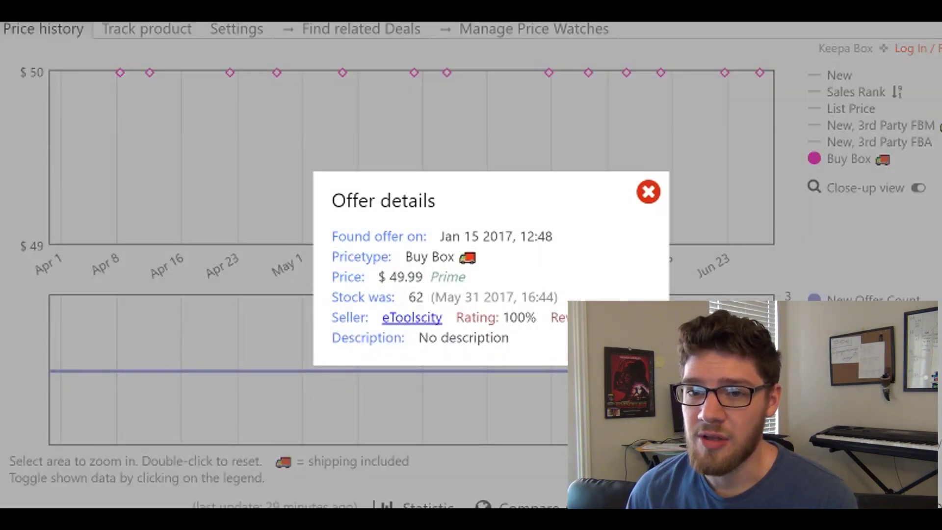
{"action": "left_click_drag", "start_coordinate": [408, 297], "coordinate": [560, 298]}
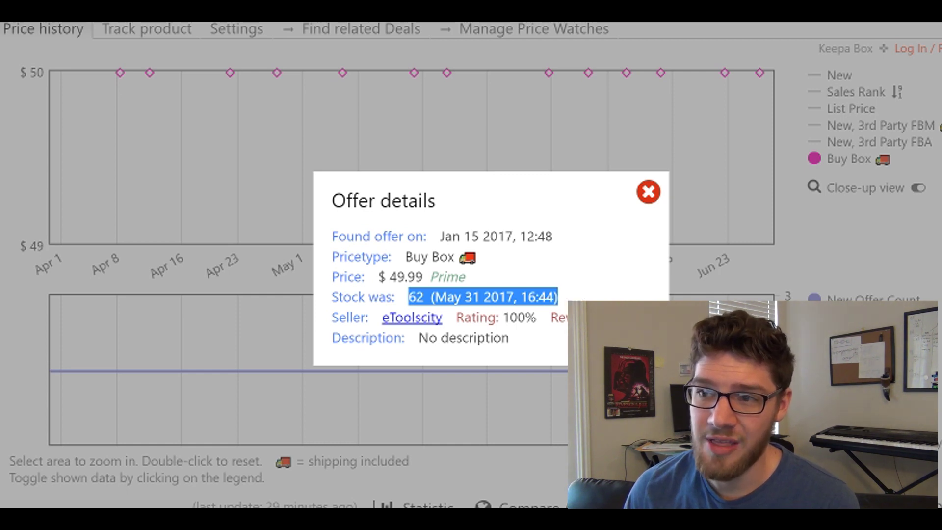
{"action": "left_click", "coordinate": [649, 196]}
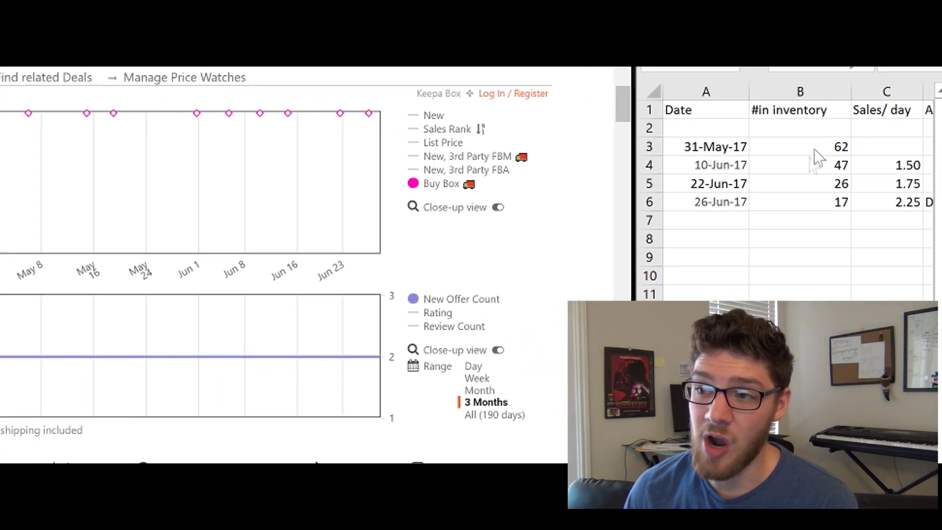
{"action": "left_click", "coordinate": [260, 114]}
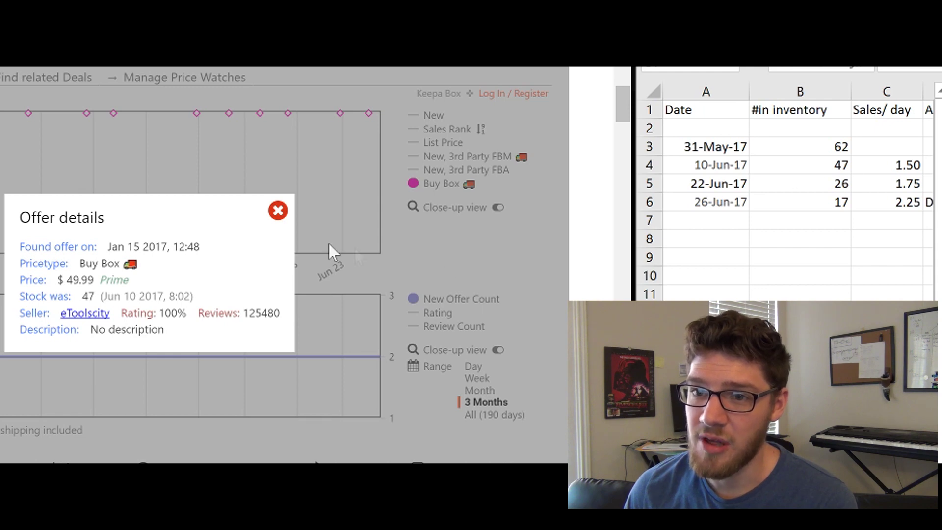
{"action": "left_click", "coordinate": [278, 211]}
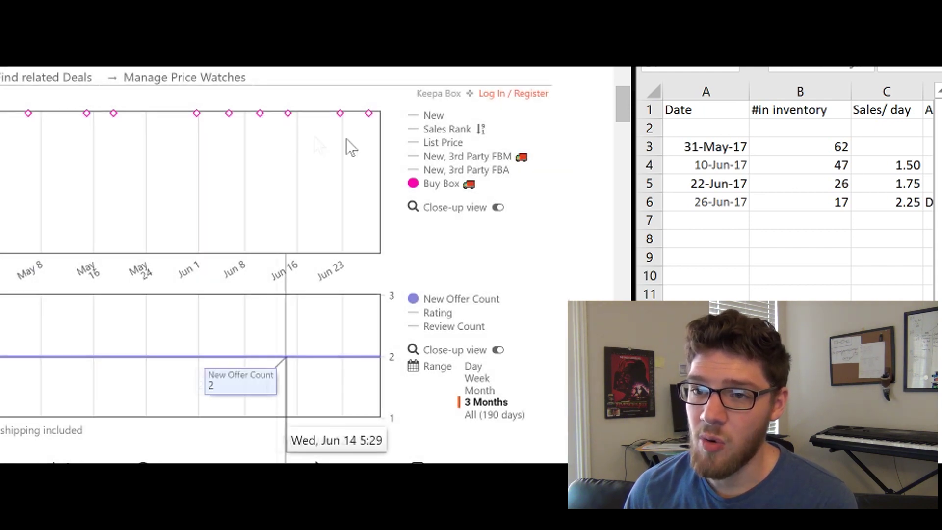
{"action": "left_click", "coordinate": [478, 390]}
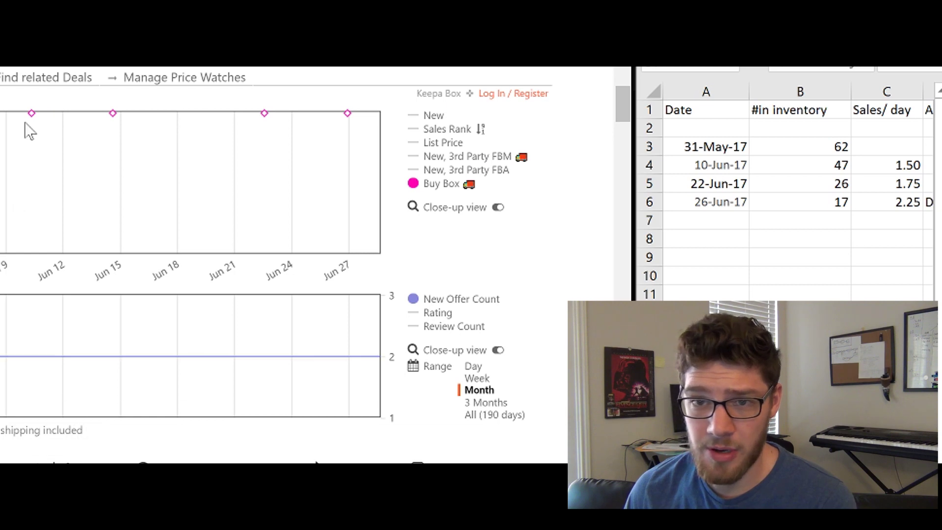
{"action": "left_click", "coordinate": [489, 402]}
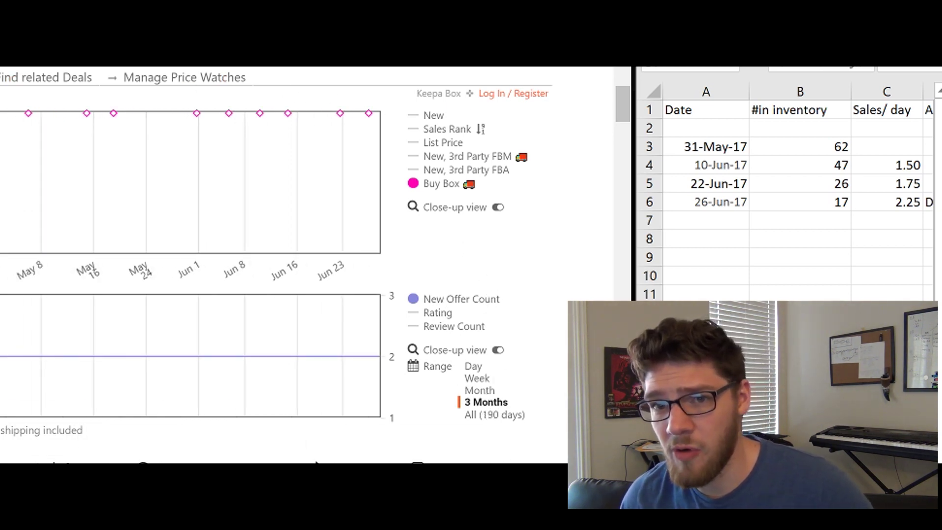
{"action": "mouse_move", "coordinate": [390, 131]}
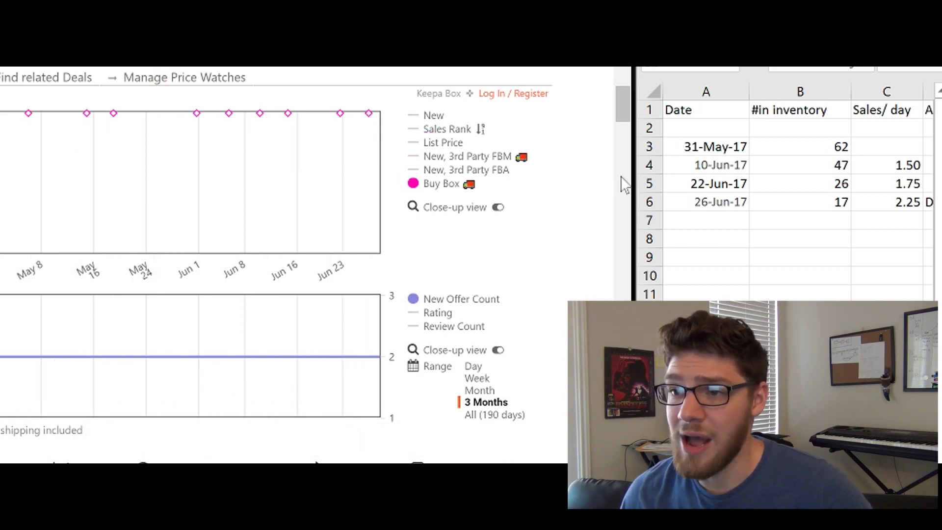
{"action": "left_click_drag", "start_coordinate": [634, 172], "coordinate": [437, 172]}
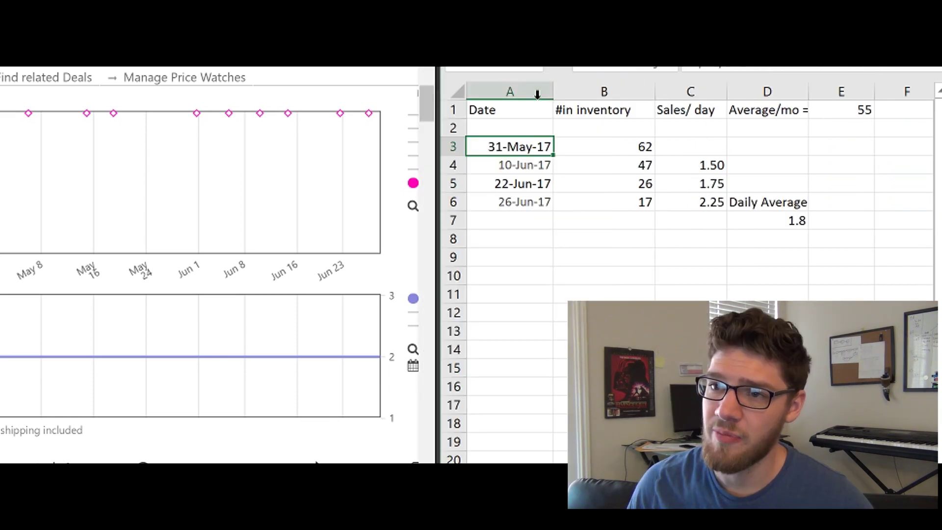
Review the Date and inventory columns and the 1.50, 1.75 and 2.25 sales-per-day values
{"action": "left_click", "coordinate": [538, 91]}
{"action": "left_click", "coordinate": [604, 91]}
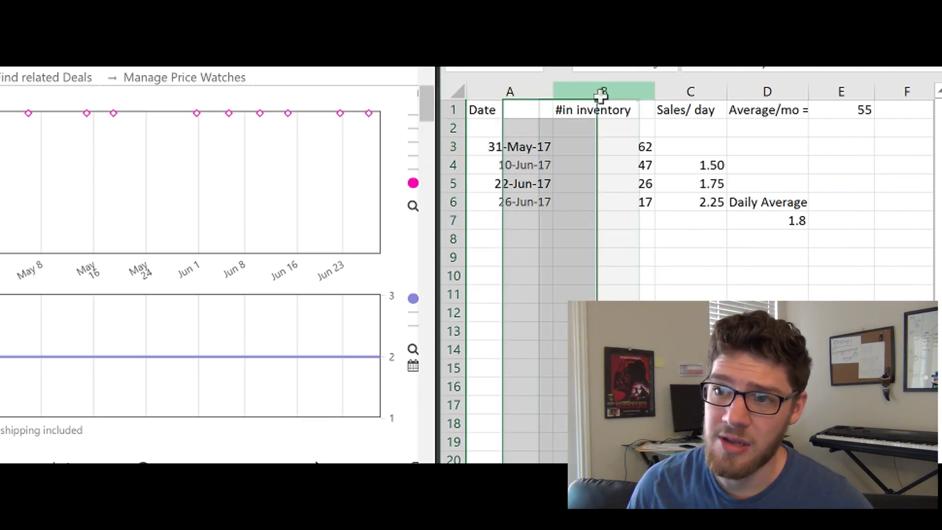
{"action": "left_click", "coordinate": [523, 147]}
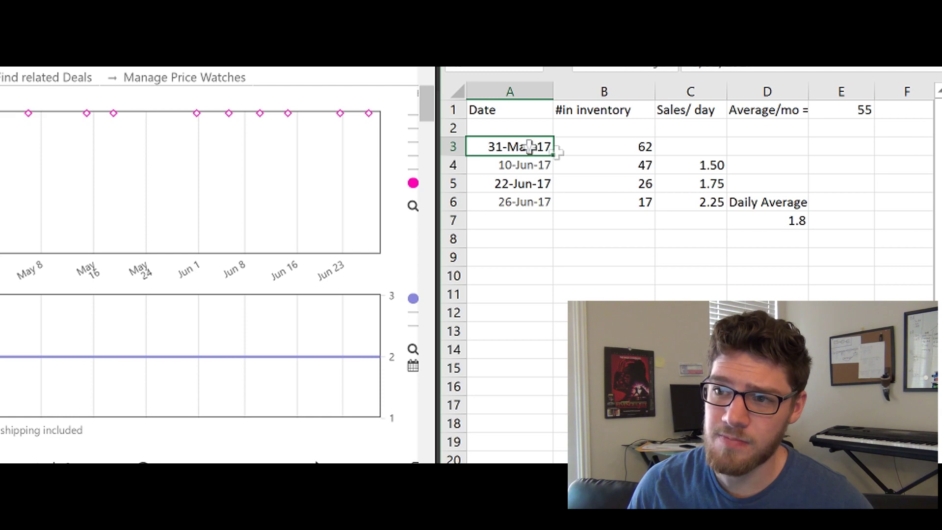
{"action": "left_click", "coordinate": [693, 162]}
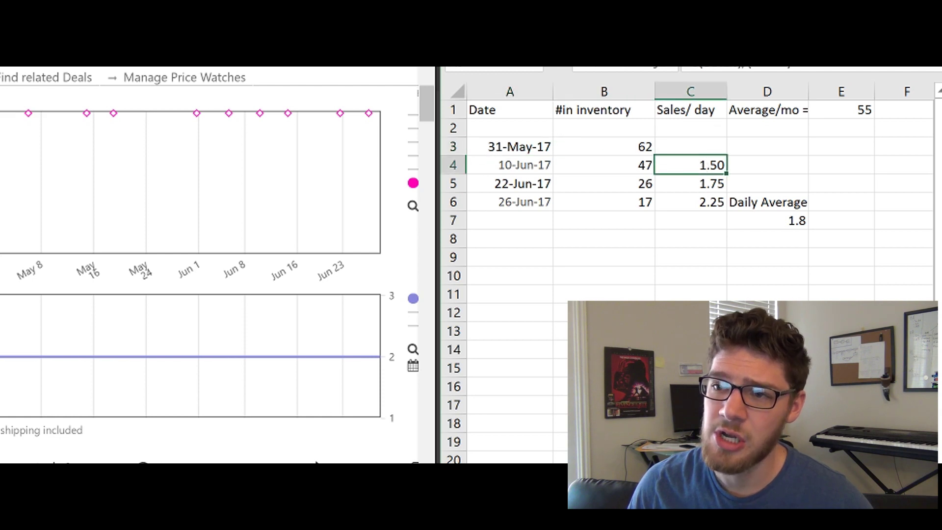
{"action": "left_click_drag", "start_coordinate": [696, 165], "coordinate": [697, 191]}
{"action": "left_click", "coordinate": [695, 198]}
{"action": "left_click", "coordinate": [696, 187]}
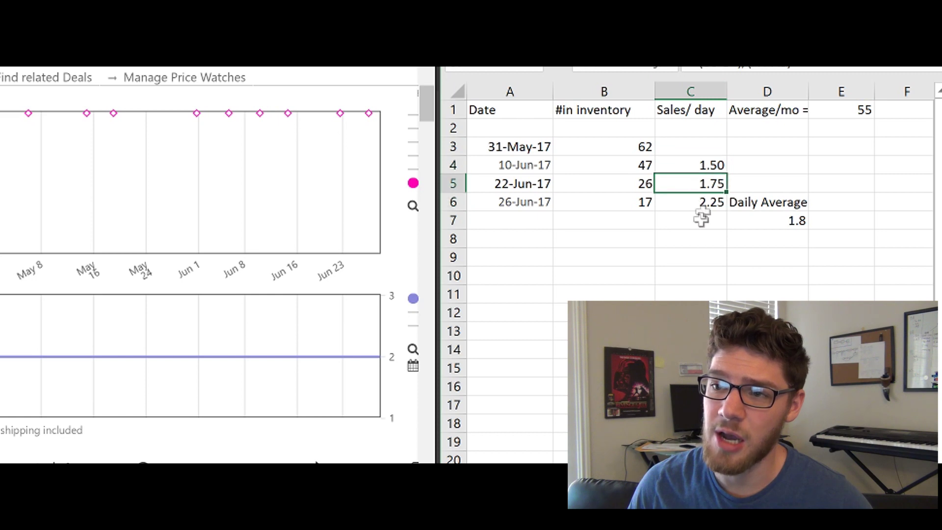
{"action": "left_click", "coordinate": [699, 206]}
Enter =AVERAGE(C4:C6) in D7 for a 1.8 daily average, then select E1's 55 monthly figure
{"action": "left_click", "coordinate": [775, 221]}
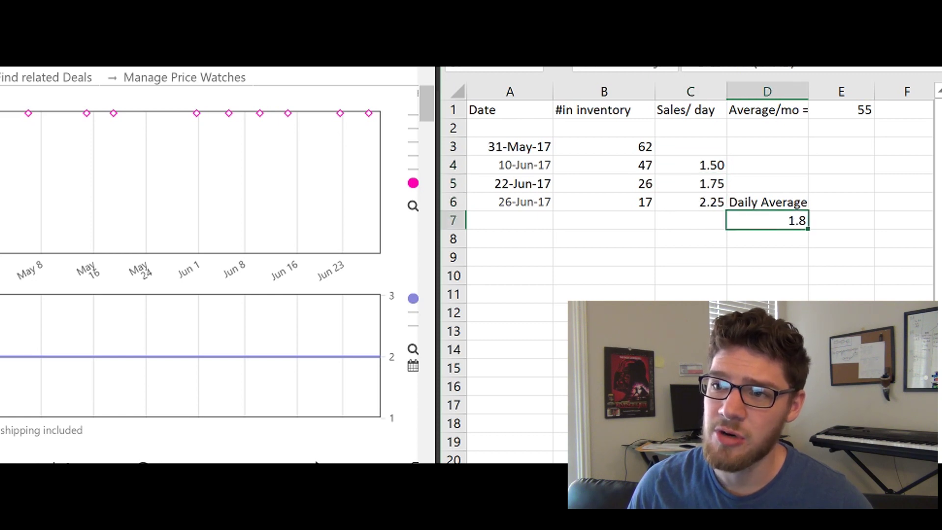
{"action": "type", "text": "=AVERAGE("}
{"action": "left_click_drag", "start_coordinate": [696, 165], "coordinate": [693, 199]}
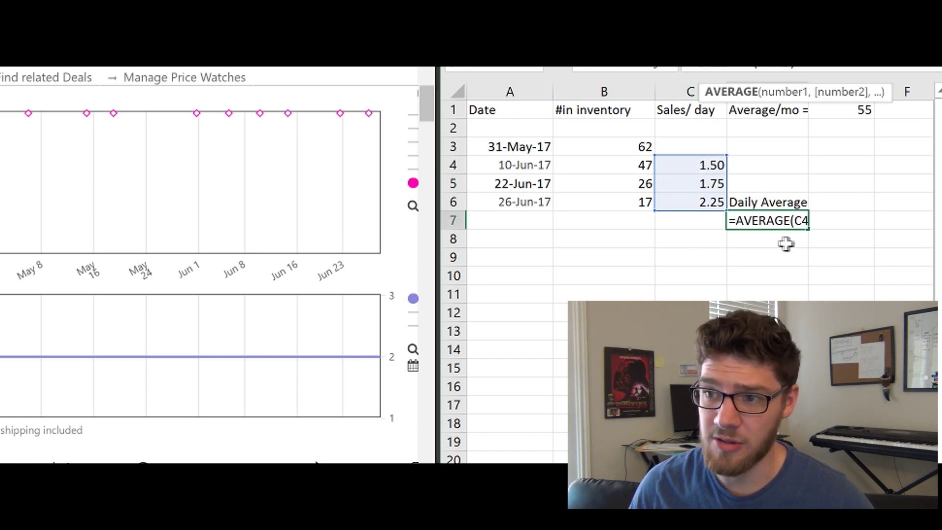
{"action": "key", "text": "Tab"}
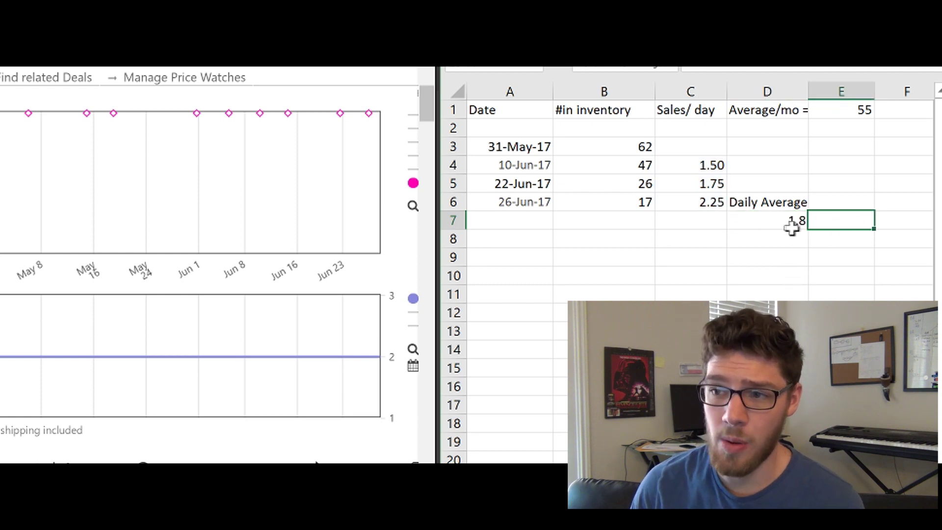
{"action": "left_click", "coordinate": [862, 109]}
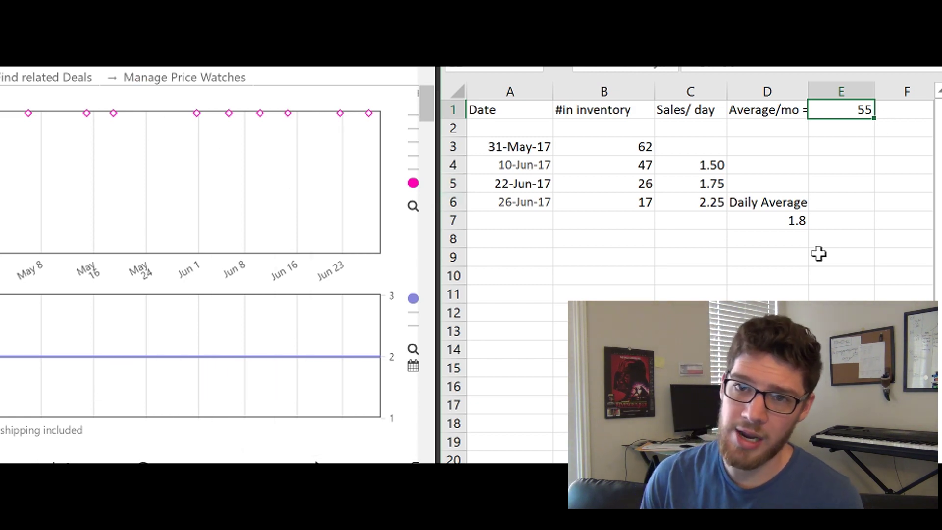
{"action": "key", "text": "alt+Tab"}
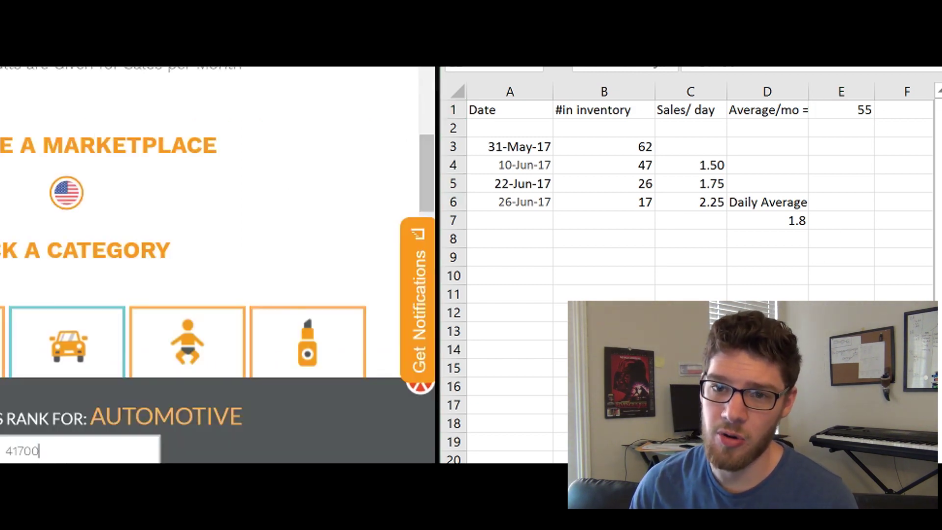
{"action": "key", "text": "alt+Tab"}
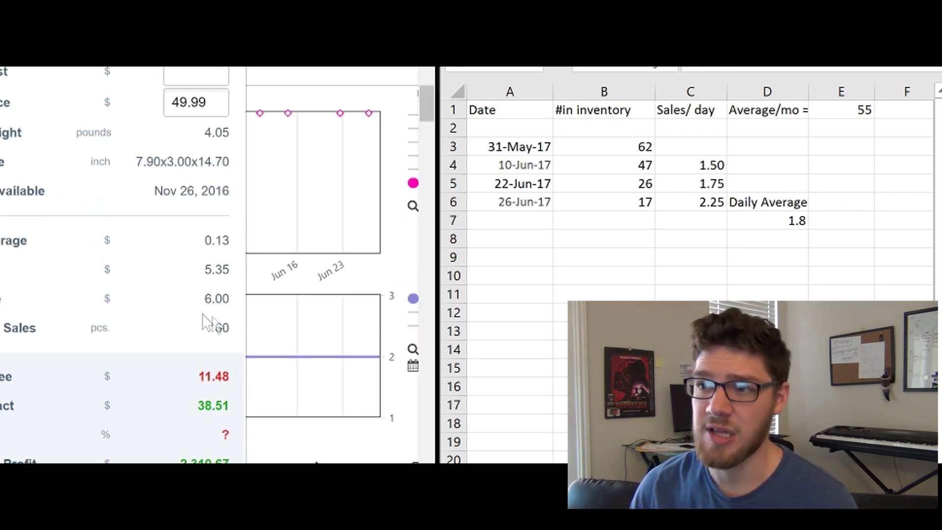
{"action": "left_click", "coordinate": [847, 111]}
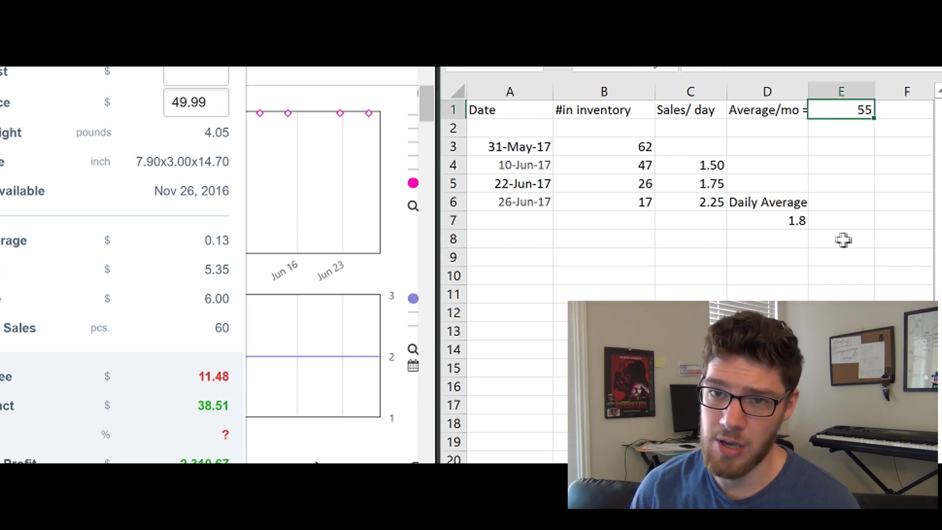
{"action": "double_click", "coordinate": [294, 71]}
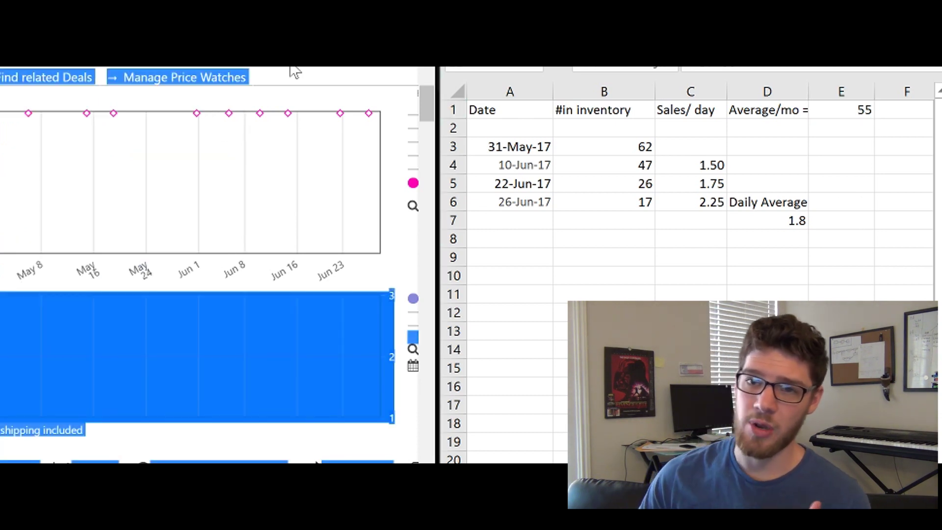
{"action": "left_click", "coordinate": [294, 71]}
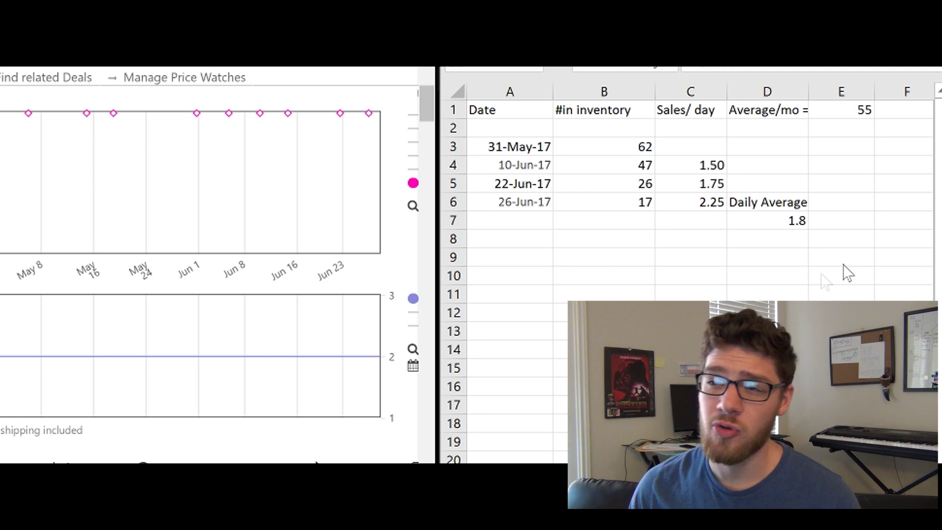
{"action": "left_click", "coordinate": [843, 114]}
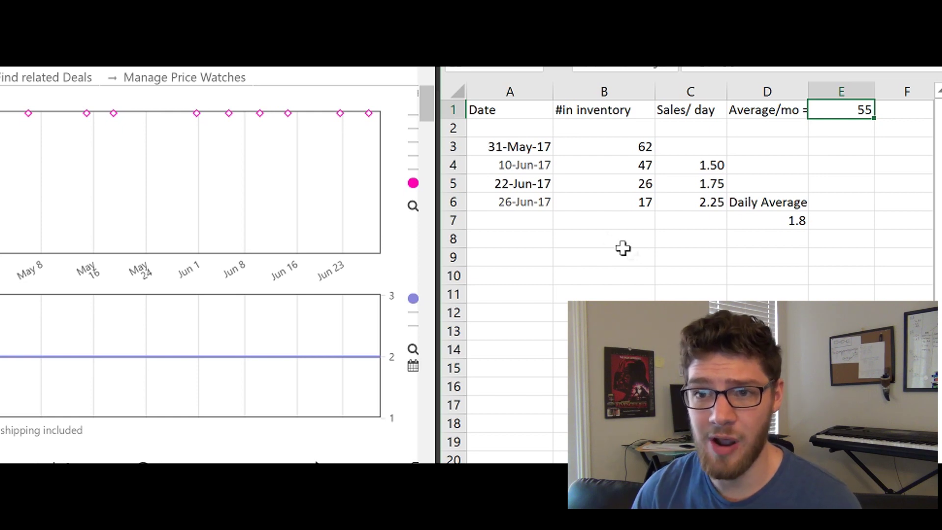
Open the Jun 10 Buy Box point's offer details, showing stock of 47 at $49.99
{"action": "left_click", "coordinate": [260, 114]}
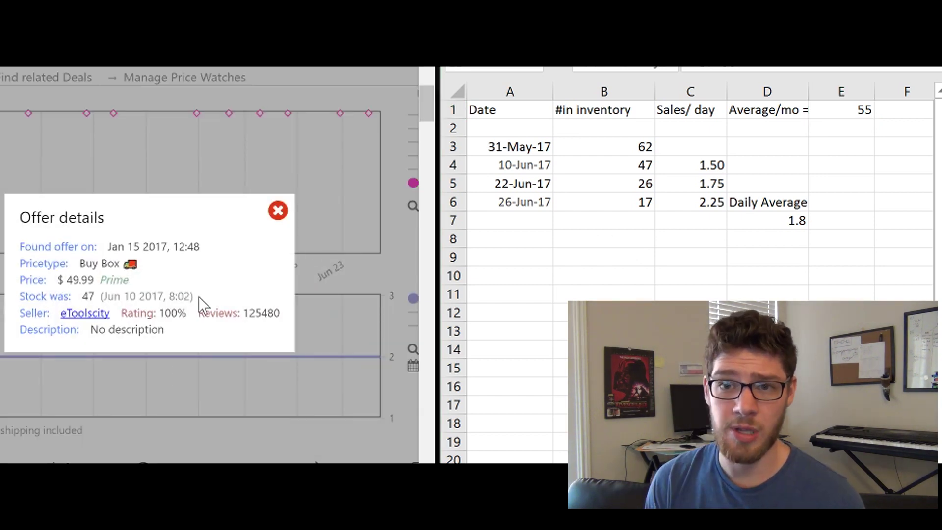